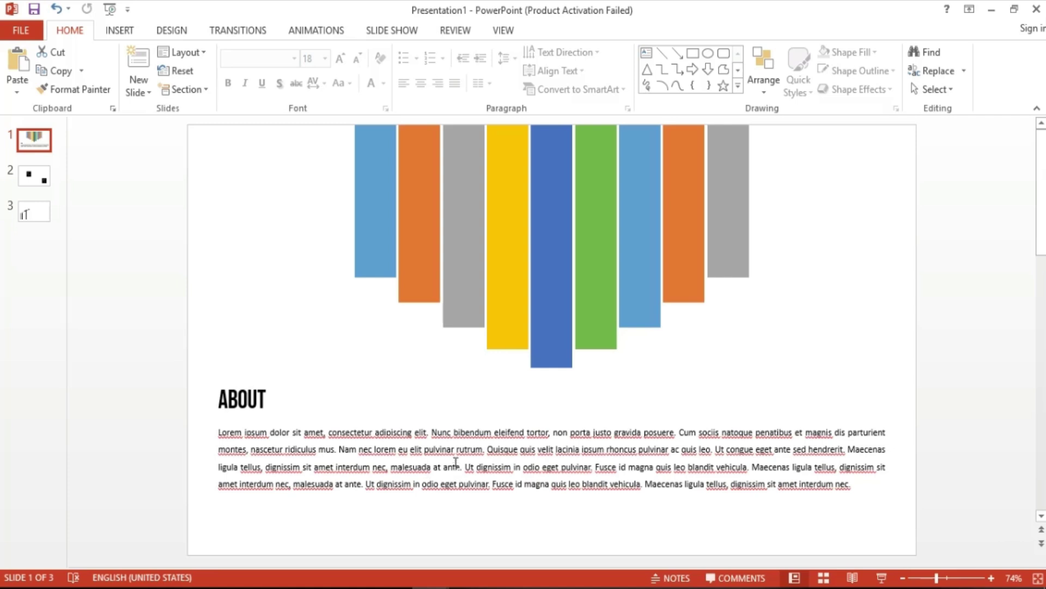
Select each of the nine coloured bars on slide 1 in turn, then go to slide 2
left_click(384, 268)
left_click(418, 261)
left_click(458, 260)
left_click(500, 258)
left_click(546, 253)
left_click(613, 251)
left_click(632, 241)
left_click(671, 240)
left_click(725, 227)
left_click(809, 227)
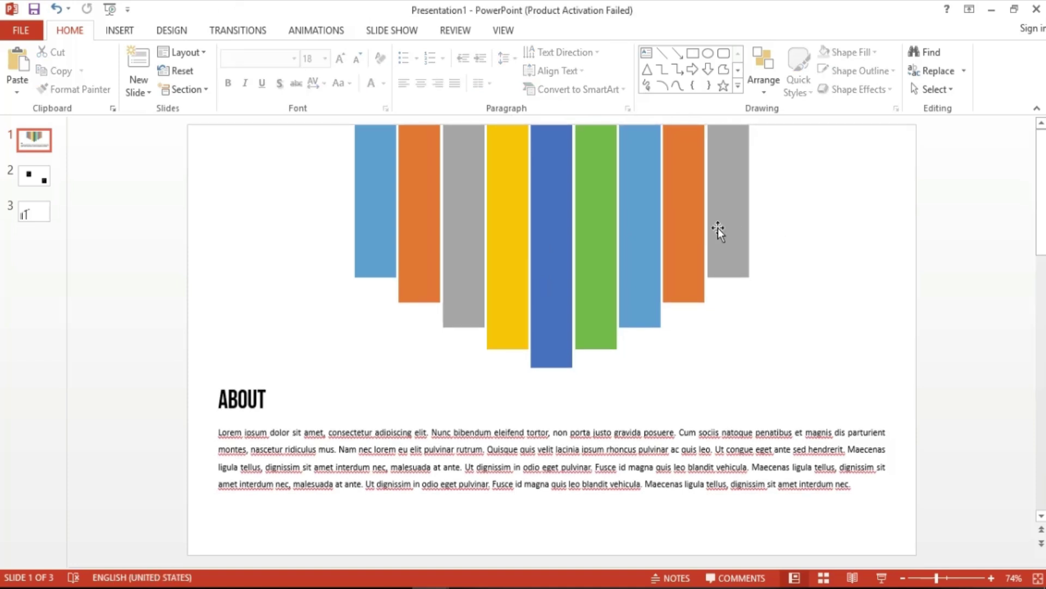
left_click(43, 183)
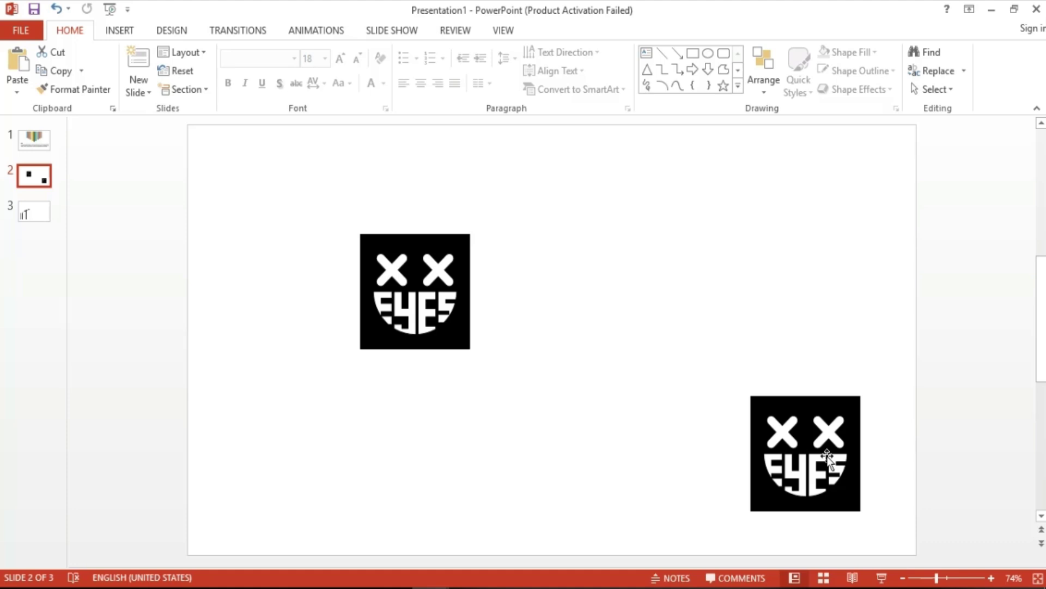
Move the second EYES logo level with the first and closer to it
mouse_move(828, 456)
left_mouse_down()
mouse_move(803, 331)
mouse_move(783, 296)
mouse_move(767, 286)
mouse_move(763, 296)
left_mouse_up()
left_click(768, 400)
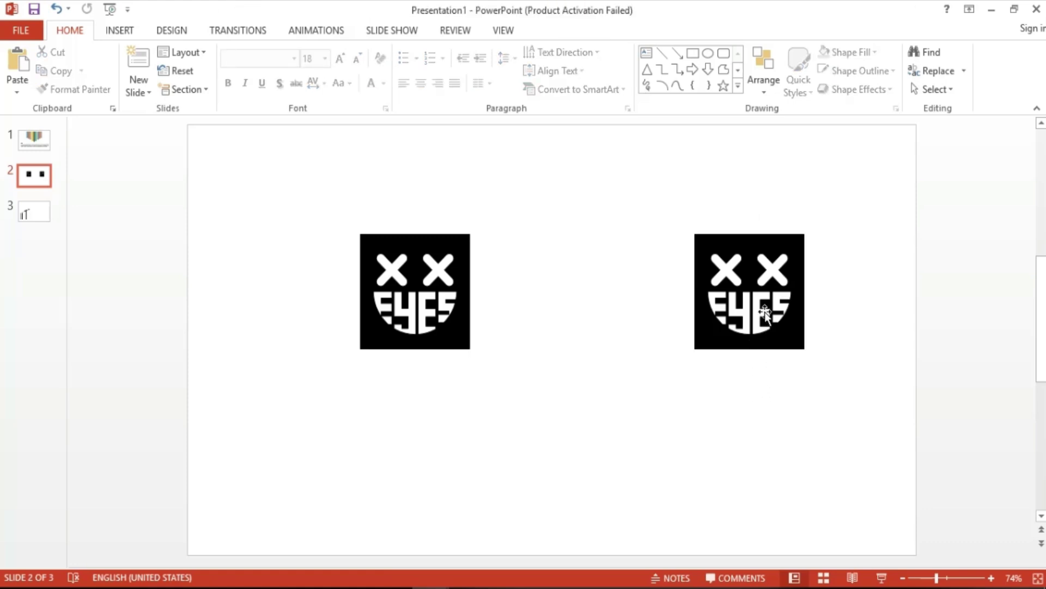
mouse_move(765, 314)
left_mouse_down()
mouse_move(624, 302)
mouse_move(569, 309)
mouse_move(633, 309)
mouse_move(593, 320)
mouse_move(574, 423)
mouse_move(410, 457)
mouse_move(426, 458)
mouse_move(344, 435)
mouse_move(282, 344)
mouse_move(287, 312)
mouse_move(417, 170)
mouse_move(557, 258)
mouse_move(562, 311)
left_mouse_up()
Paste a third EYES logo and space it evenly after the second using smart guides
right_click(687, 301)
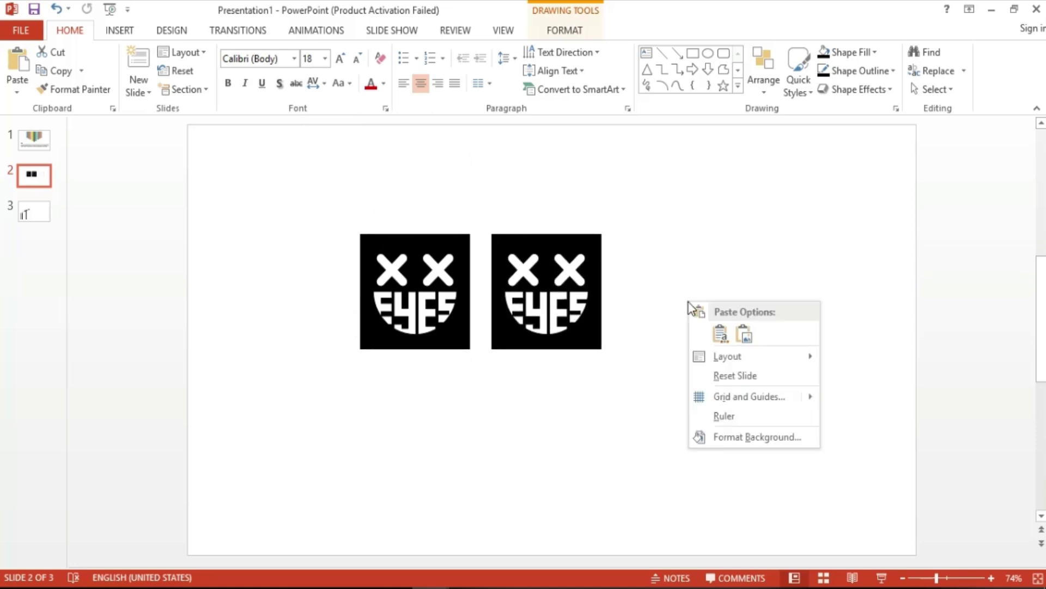
left_click(720, 333)
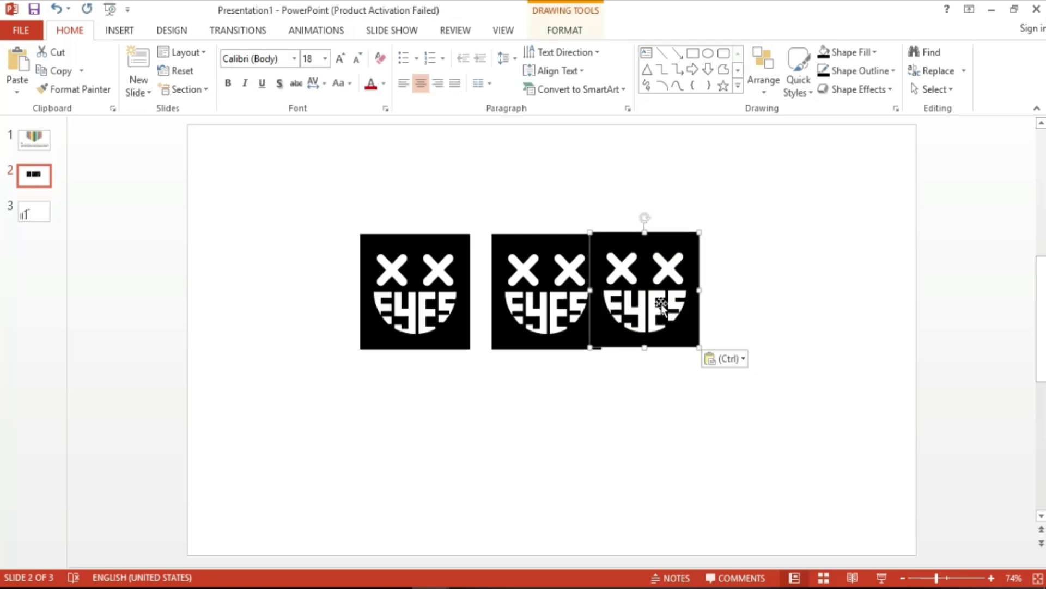
mouse_move(661, 303)
left_mouse_down()
mouse_move(694, 393)
mouse_move(678, 447)
mouse_move(715, 395)
mouse_move(717, 349)
mouse_move(705, 302)
mouse_move(694, 301)
mouse_move(714, 301)
mouse_move(698, 302)
left_mouse_up()
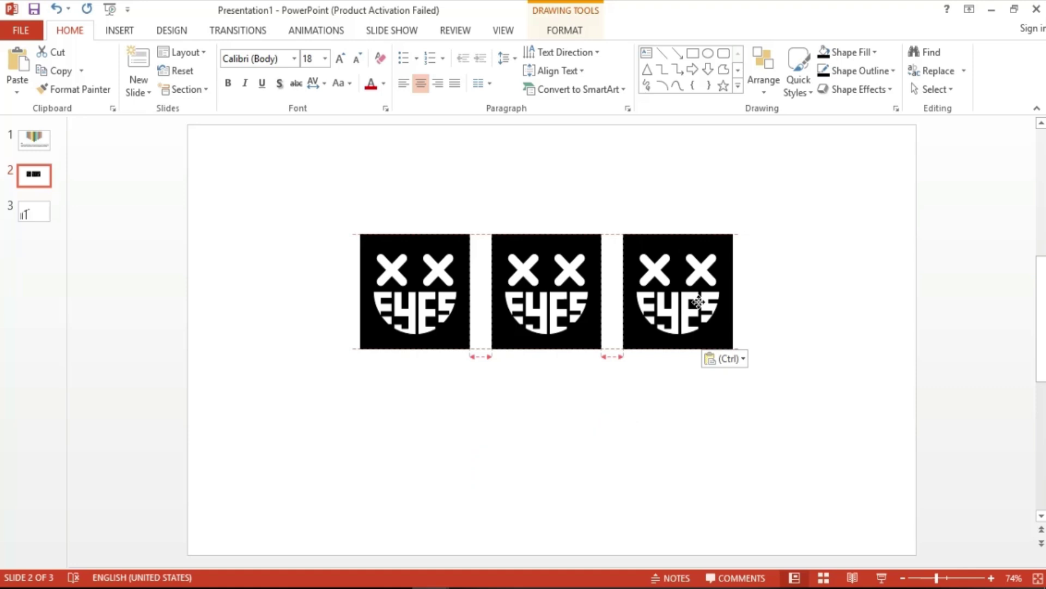
mouse_move(699, 301)
left_mouse_down()
mouse_move(703, 322)
mouse_move(681, 309)
left_mouse_up()
left_click(707, 420)
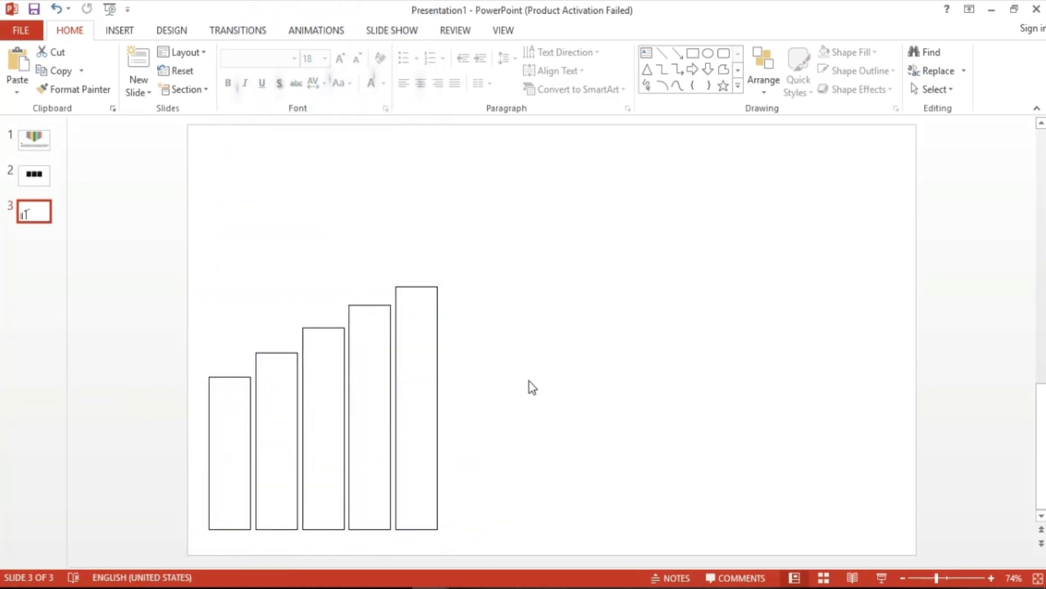
Drag the tallest bar to the slide's top edge and centre it horizontally with Align Center
left_click(542, 397)
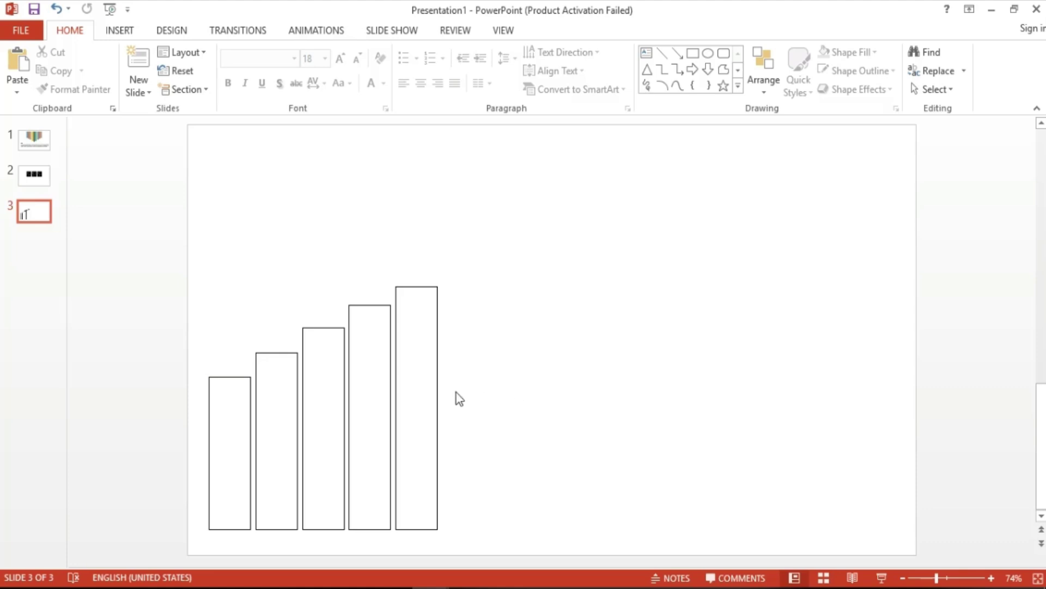
mouse_move(424, 390)
left_mouse_down()
mouse_move(535, 346)
mouse_move(572, 275)
mouse_move(546, 227)
mouse_move(536, 227)
left_mouse_up()
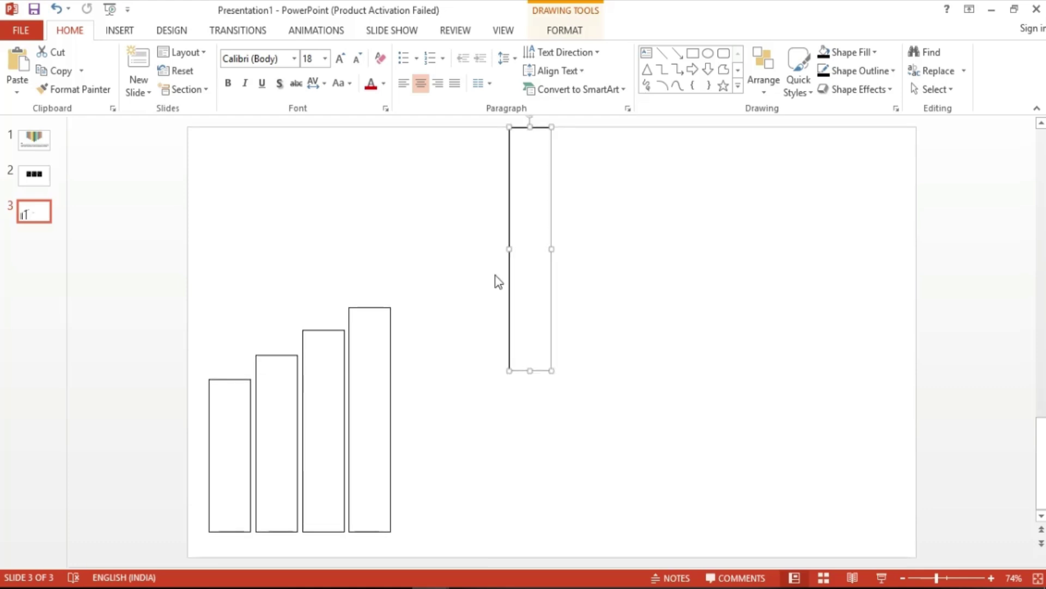
left_click(578, 32)
left_click(799, 53)
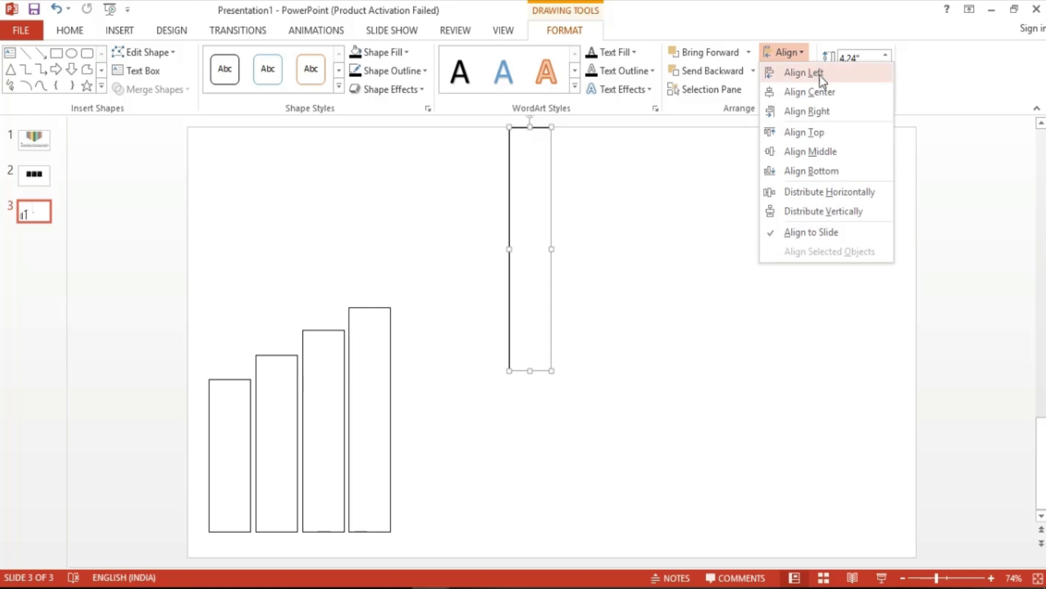
left_click(821, 93)
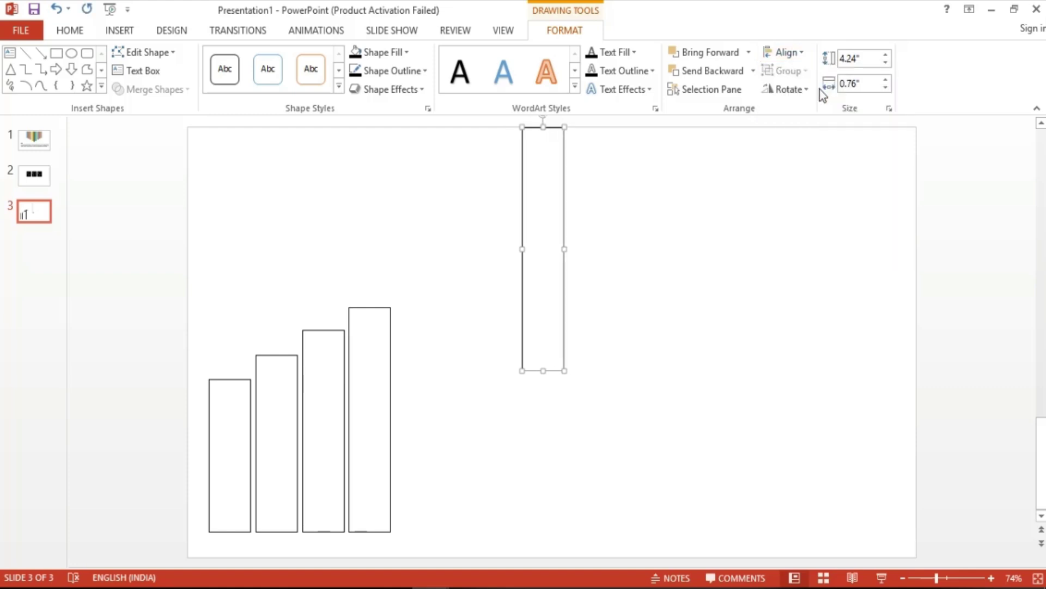
left_click(747, 193)
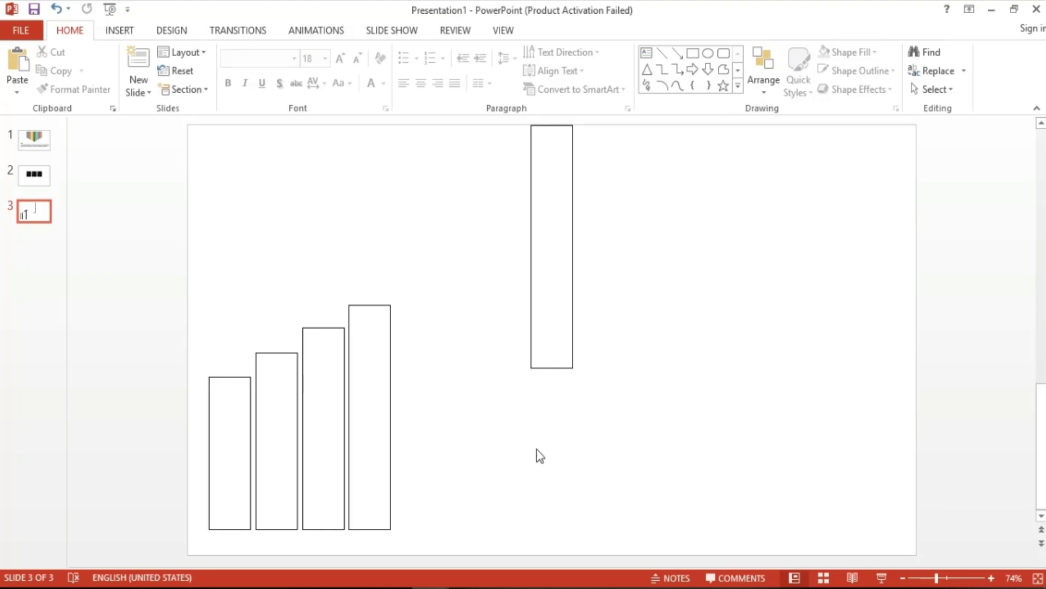
Move the fourth and third bars to the top edge, evenly spaced left of the tallest bar
left_click(376, 406)
mouse_move(376, 406)
left_mouse_down()
mouse_move(460, 308)
mouse_move(483, 238)
mouse_move(501, 240)
left_mouse_up()
left_click(496, 414)
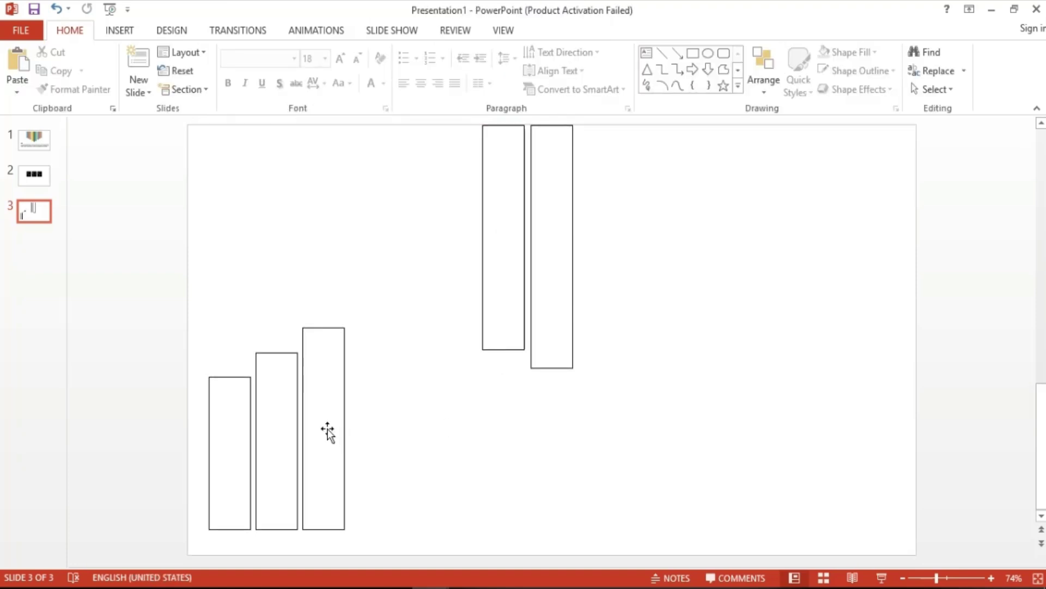
left_click_drag(328, 431, 459, 224)
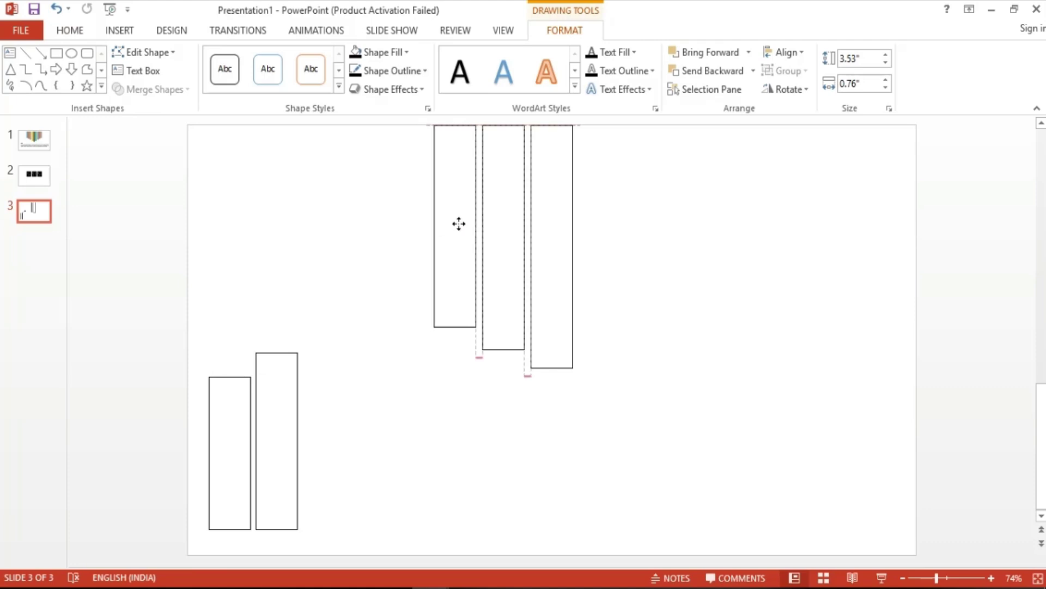
left_click_drag(459, 224, 460, 225)
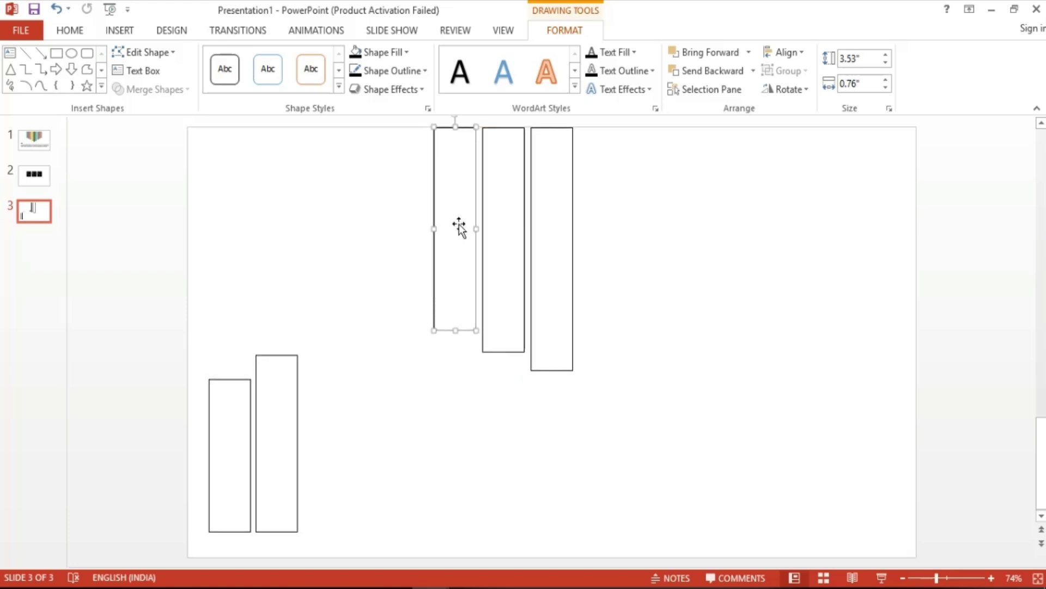
left_click(356, 415)
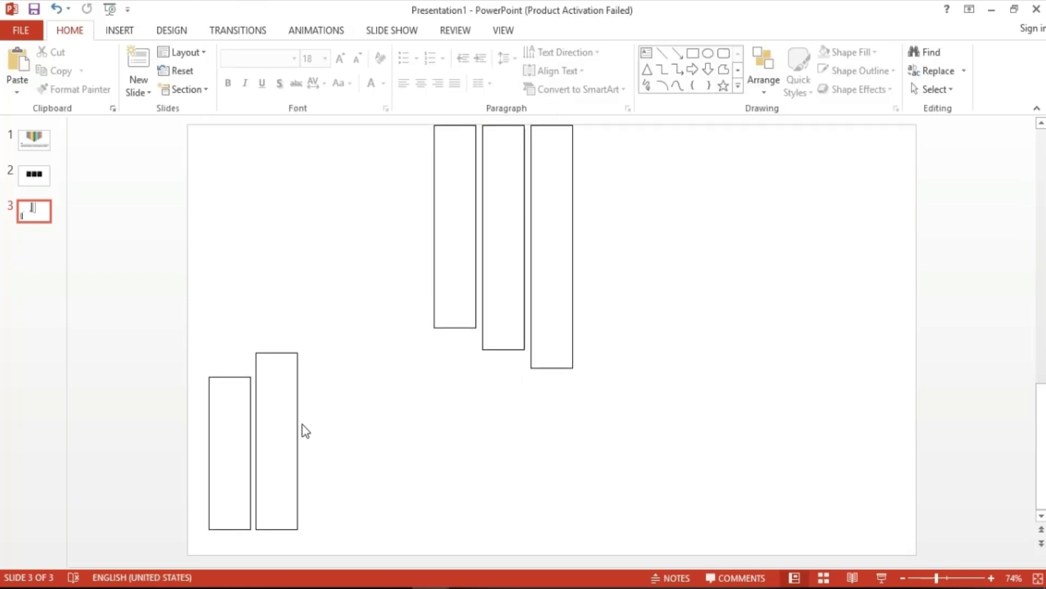
Move the second and shortest bars to the top edge, continuing the evenly spaced row
mouse_move(279, 439)
left_mouse_down()
mouse_move(381, 290)
mouse_move(395, 210)
mouse_move(410, 218)
left_mouse_up()
left_click(313, 394)
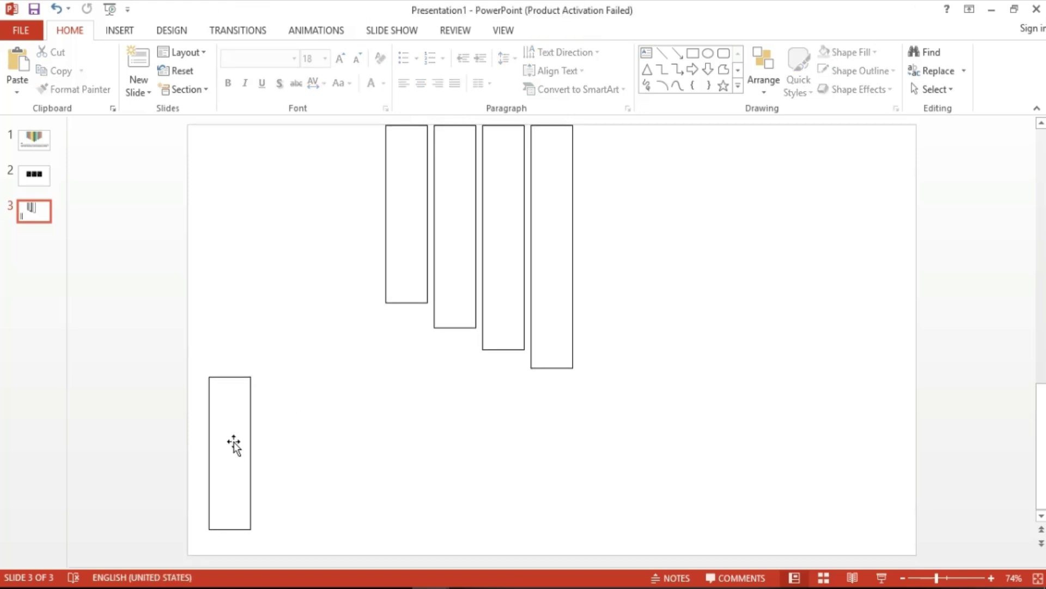
left_click_drag(245, 424, 352, 210)
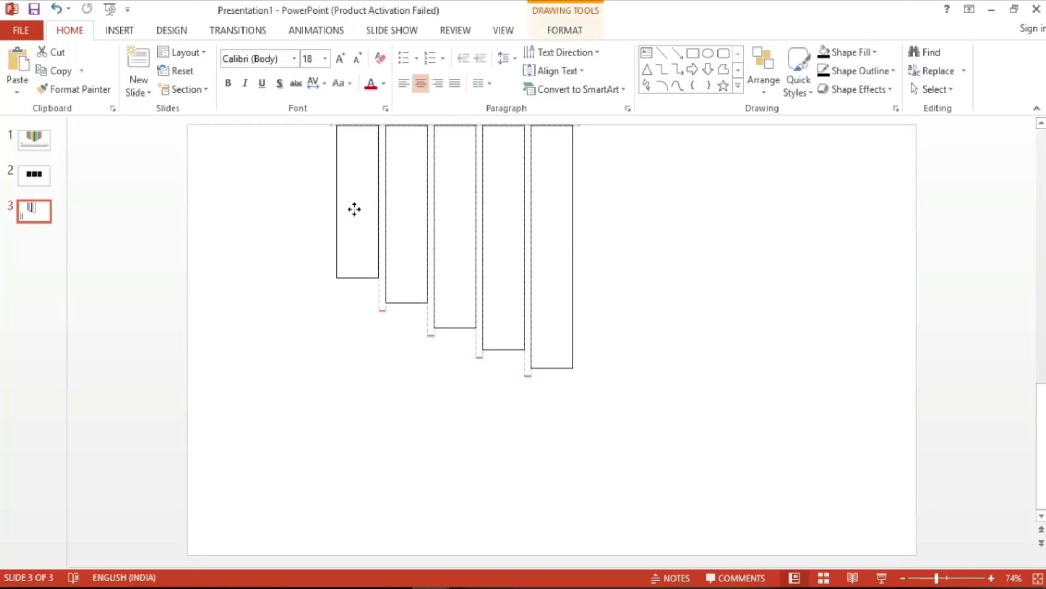
left_click_drag(354, 209, 356, 209)
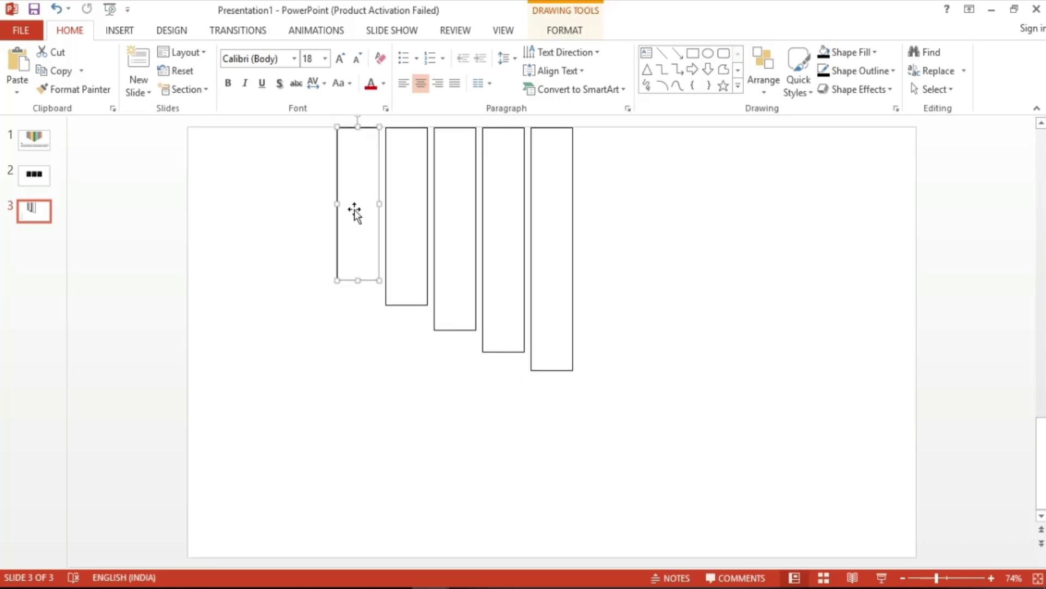
left_click(350, 380)
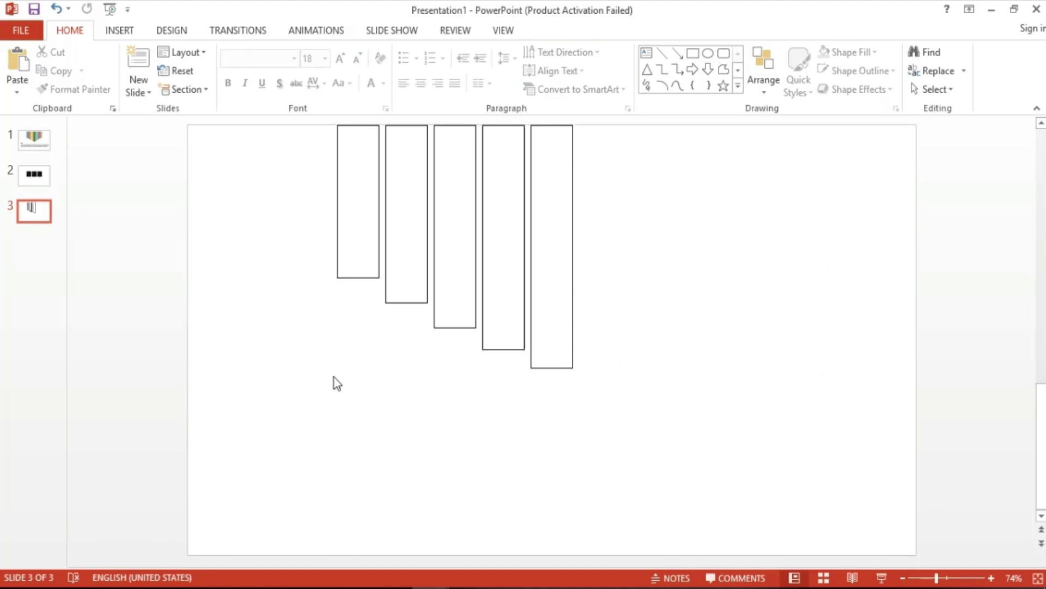
left_click_drag(304, 452, 626, 399)
Shift-select the four shorter bars and combine them with Group > Group
left_click(502, 276)
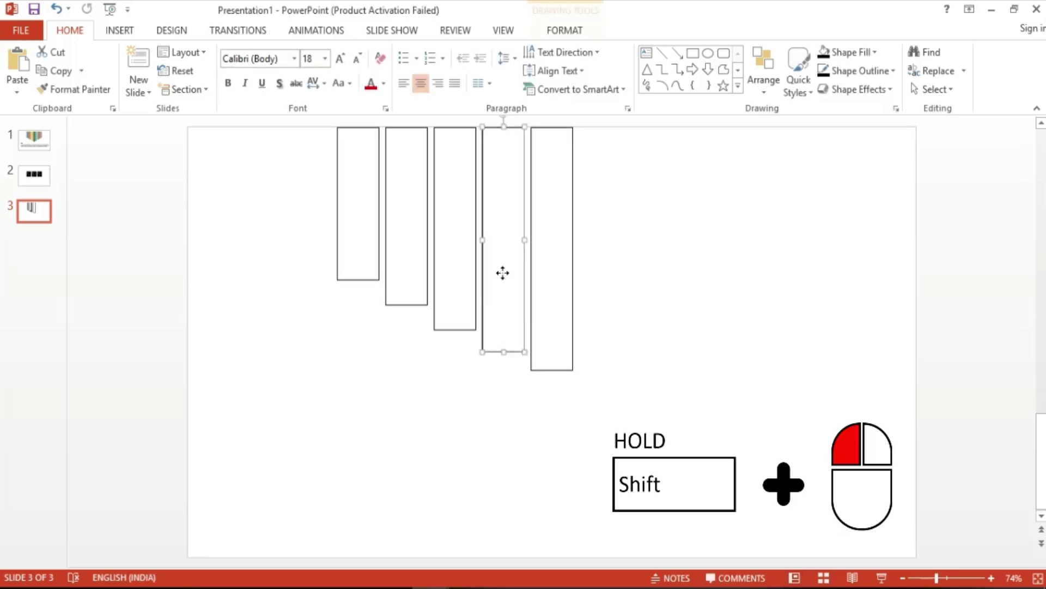
left_click(470, 268, "shift")
left_click(410, 249, "shift")
left_click(359, 240, "shift")
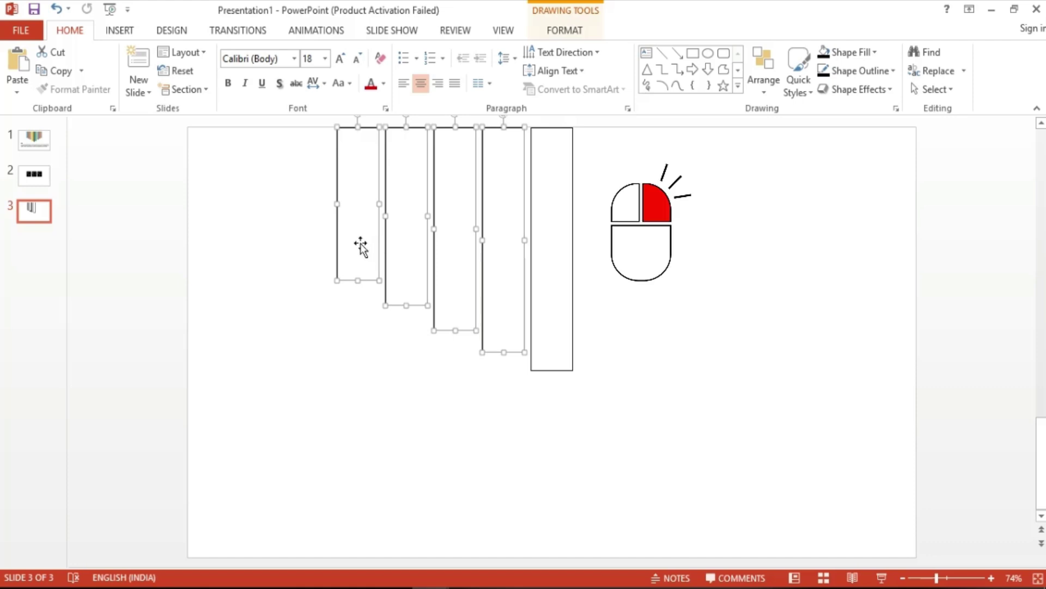
right_click(361, 245)
mouse_move(440, 336)
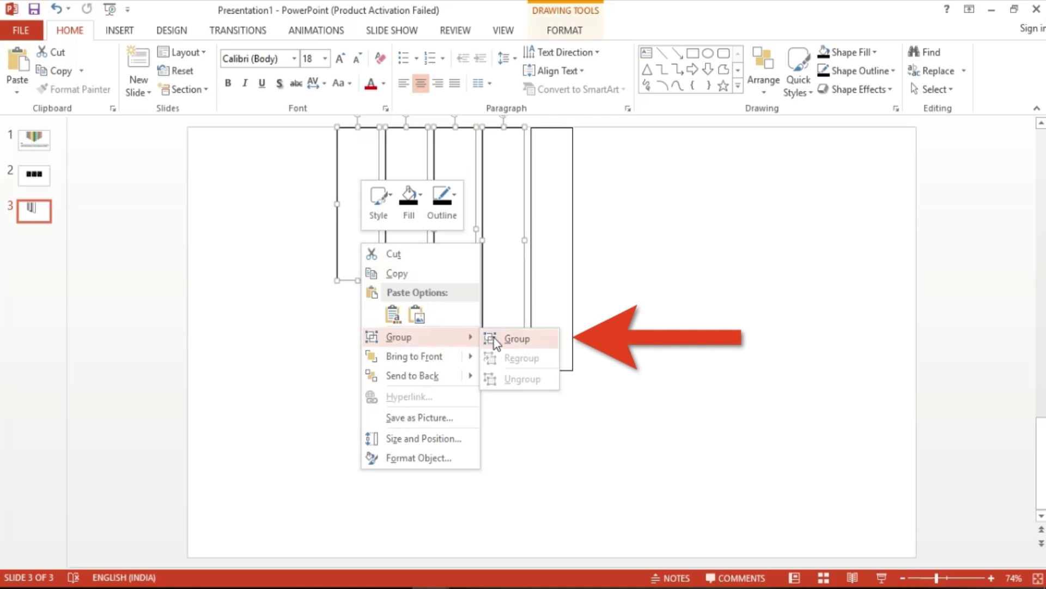
left_click(517, 338)
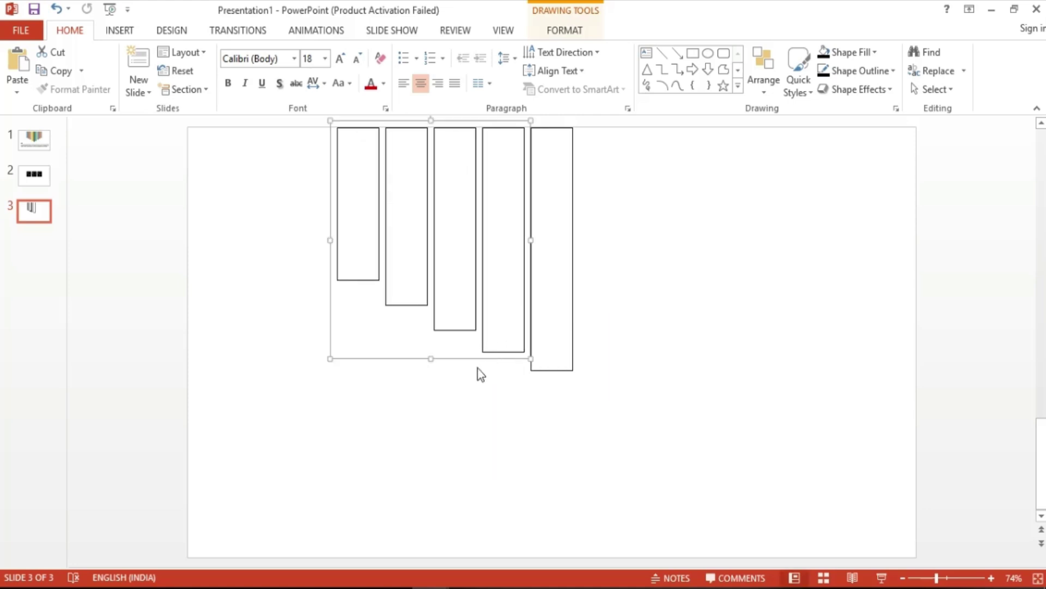
left_click_drag(476, 284, 695, 357)
left_click(488, 471)
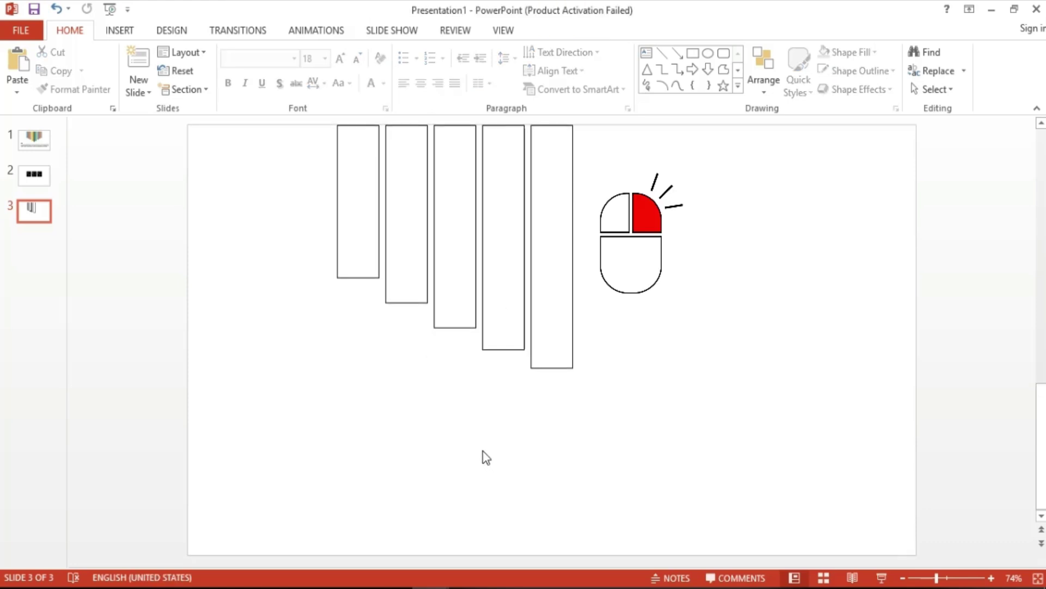
Right-drag the four-bar group right of the tallest bar, top-aligned, and choose Copy Here
left_click(463, 279)
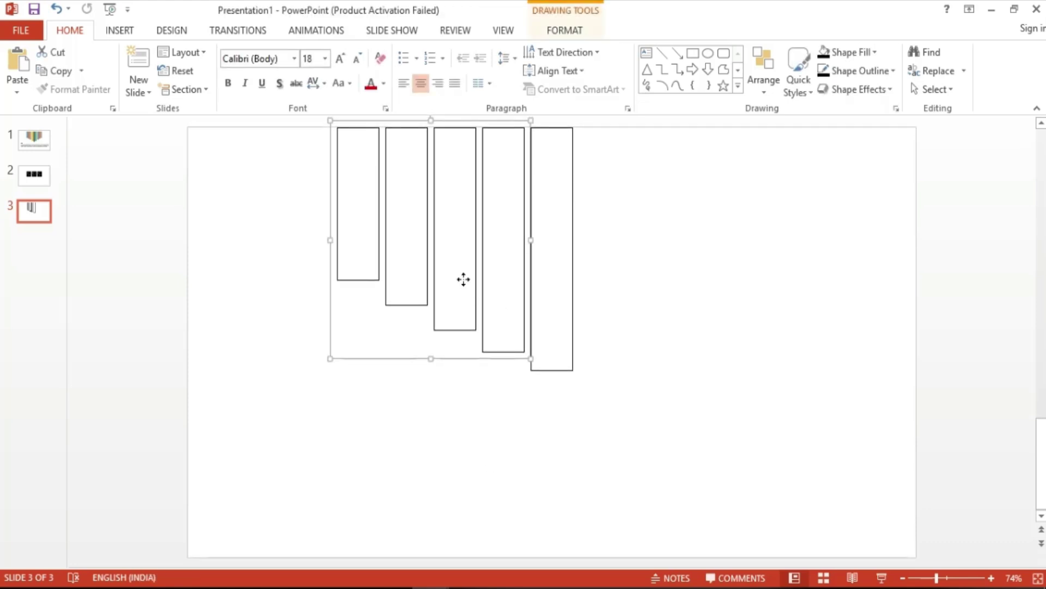
left_click_drag(464, 280, 711, 278)
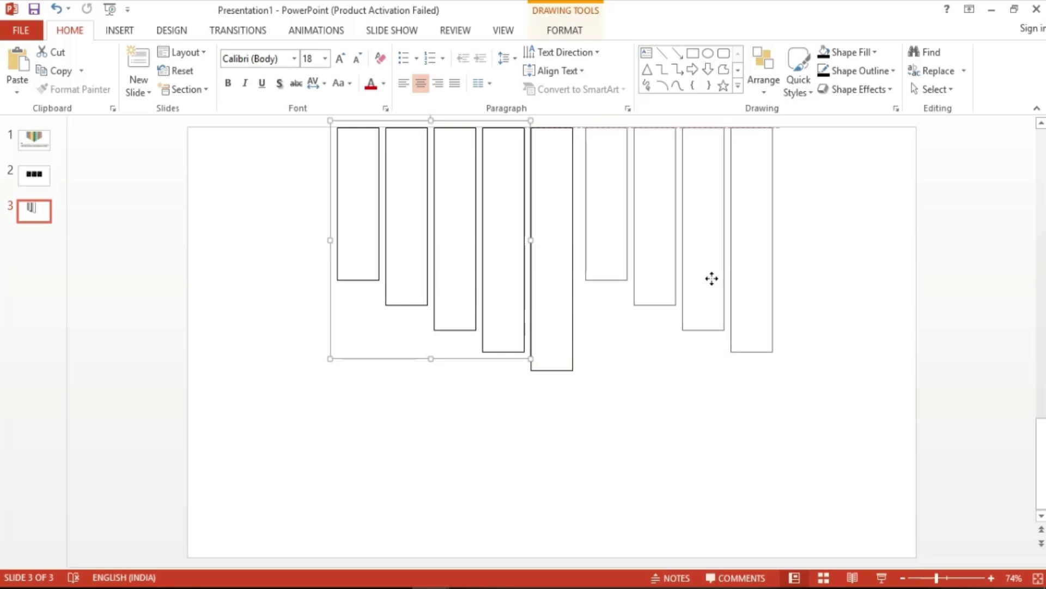
left_click_drag(711, 279, 712, 278)
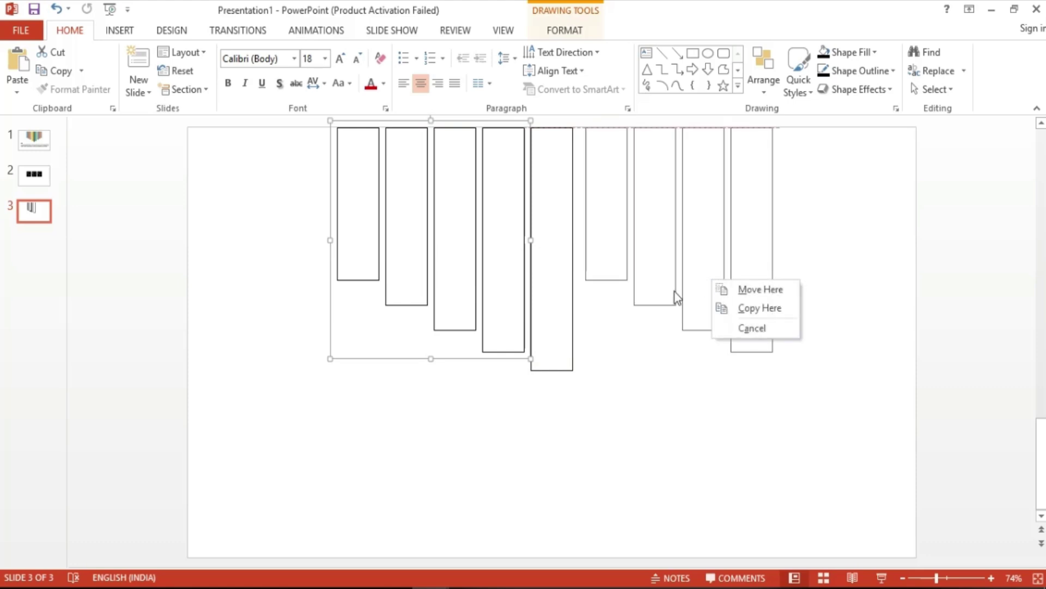
left_click(729, 303)
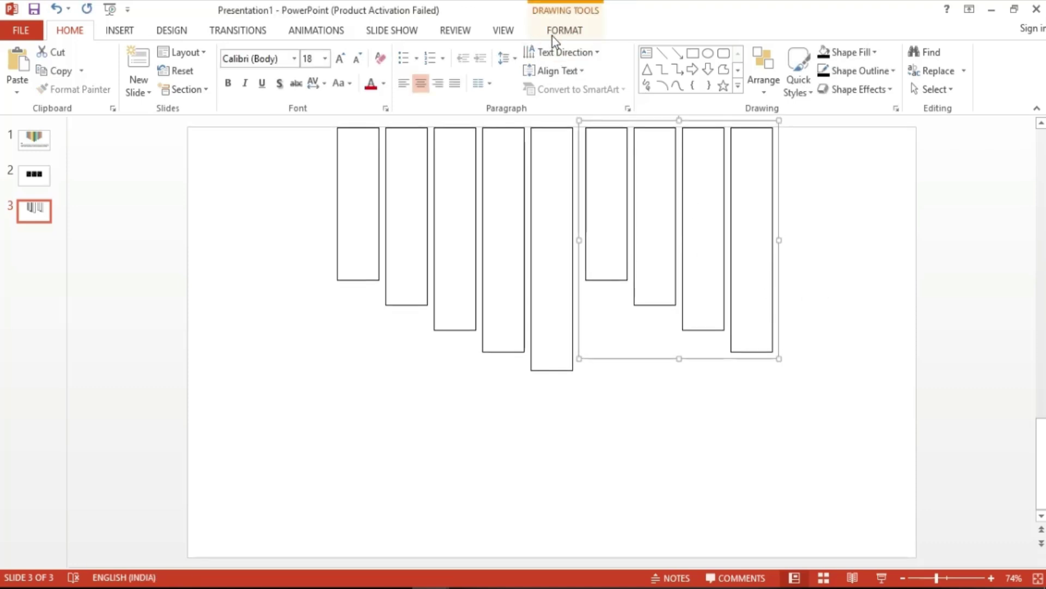
Flip the copied four-bar group horizontally
left_click(556, 31)
left_click(783, 89)
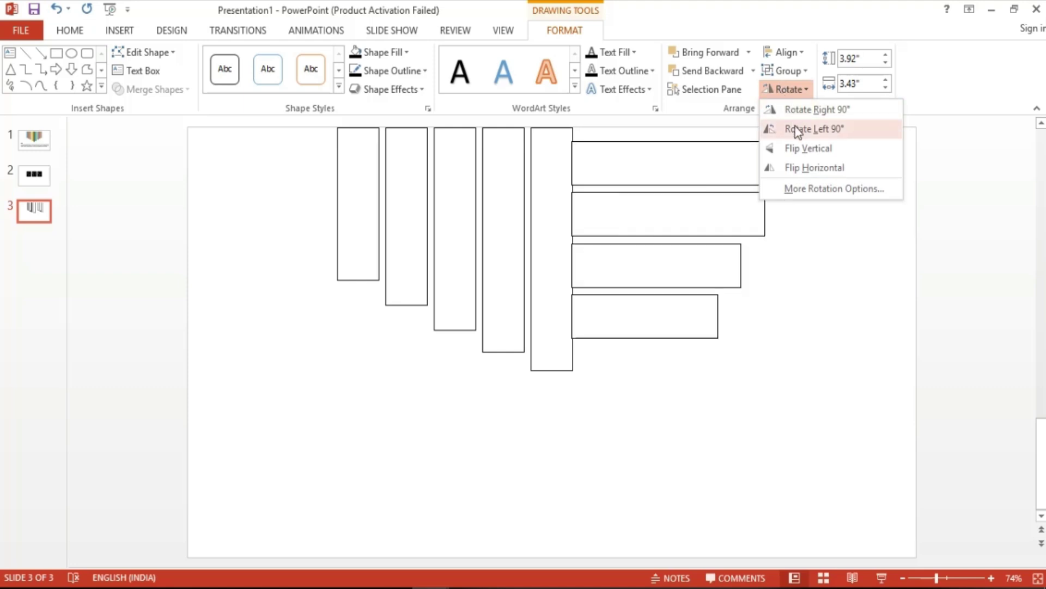
left_click(802, 162)
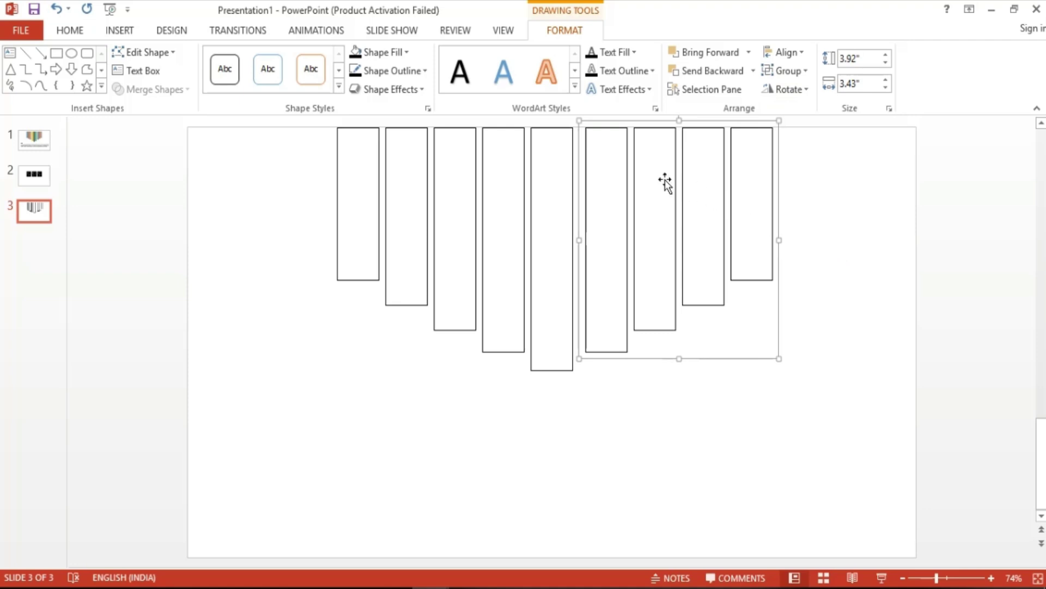
Slide the mirrored group against the tallest bar to complete the symmetric V
left_click_drag(665, 179, 662, 179)
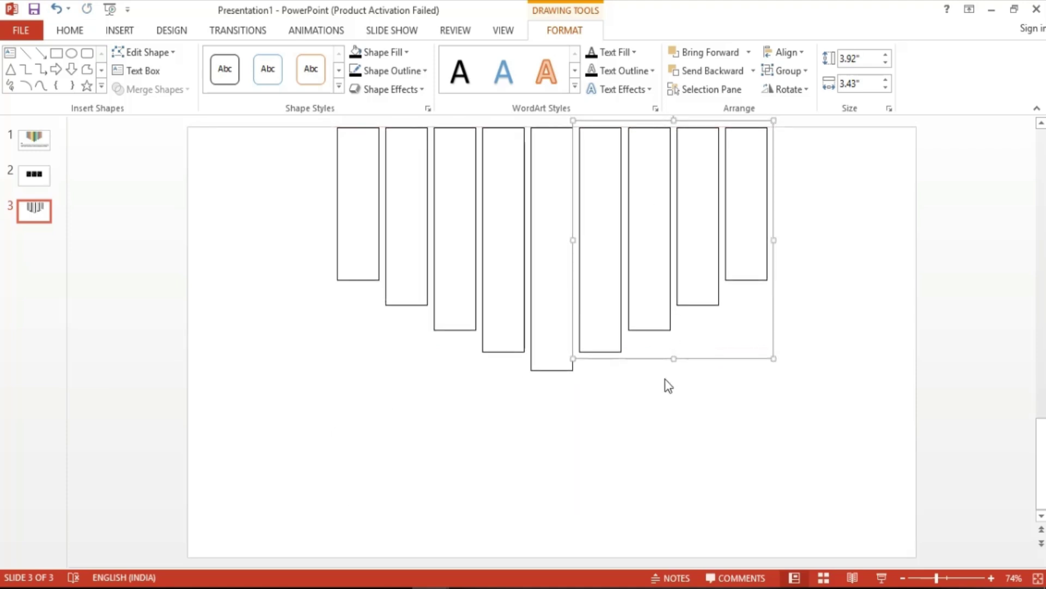
left_click(660, 416)
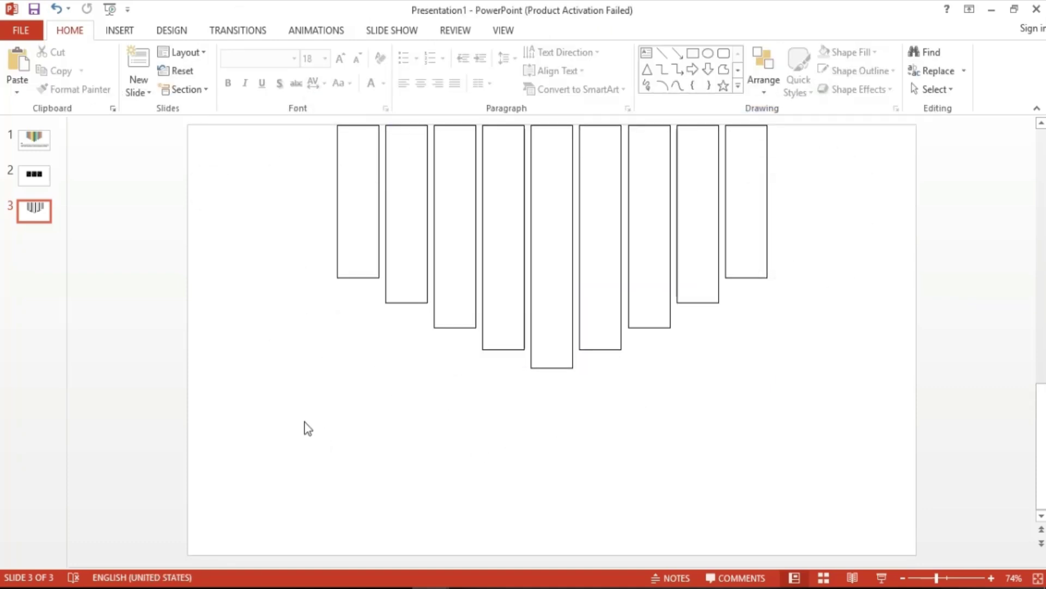
left_click_drag(303, 420, 829, 389)
key("Escape")
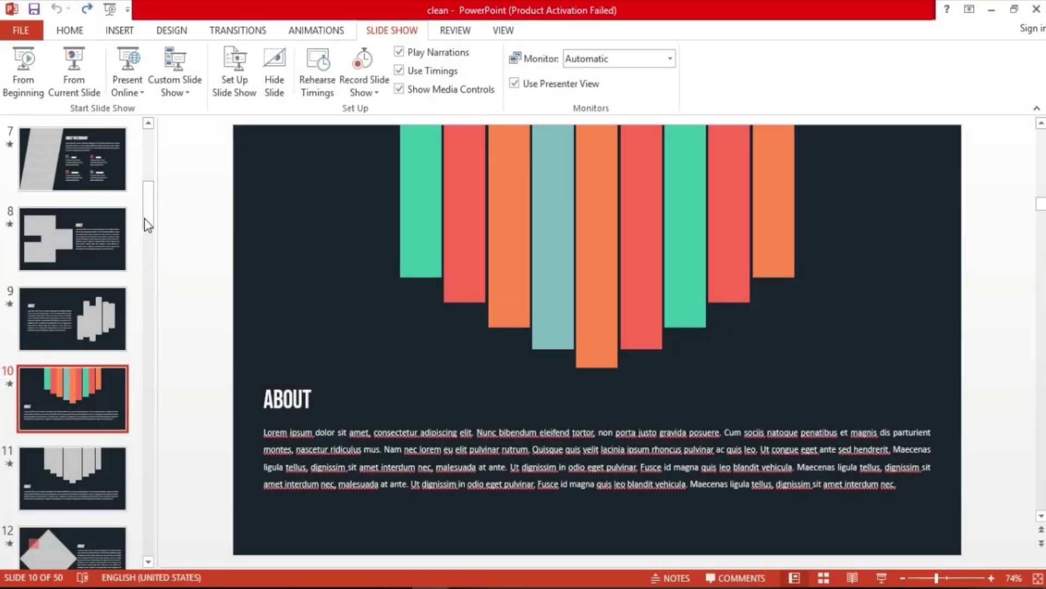
Jump to slide 6 of the clean template and step down through slides 7 to 14
left_click_drag(145, 224, 148, 188)
left_click(93, 287)
key("Down")
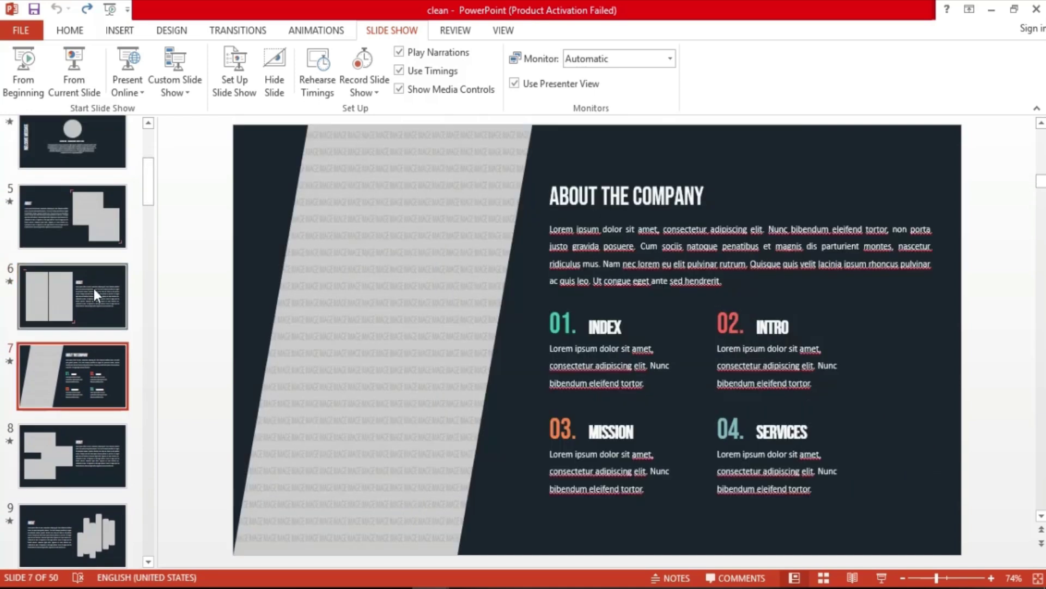
key("Down")
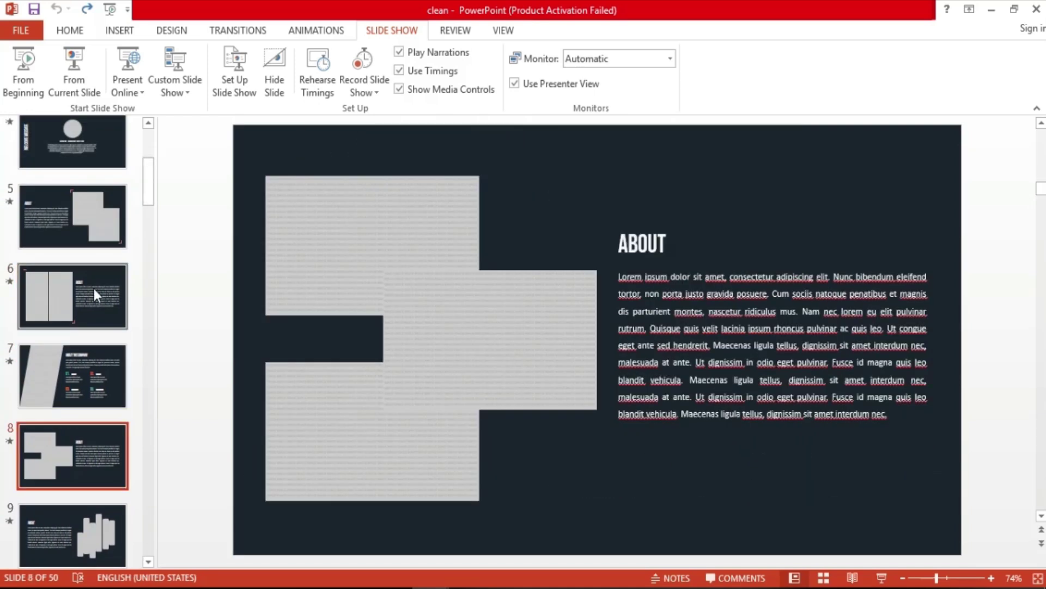
key("Down")
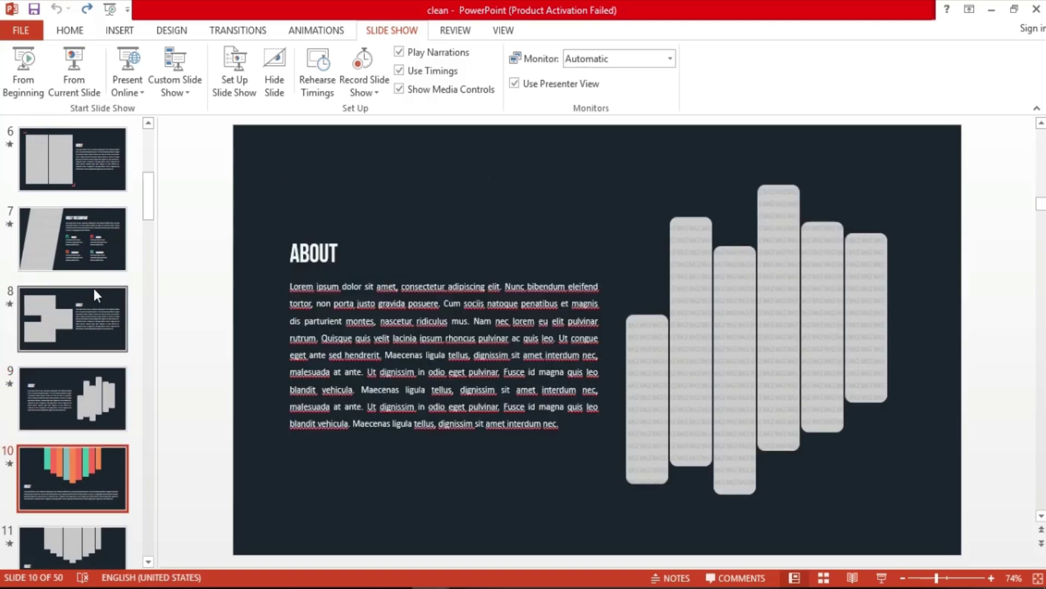
key("Down")
key("Down")
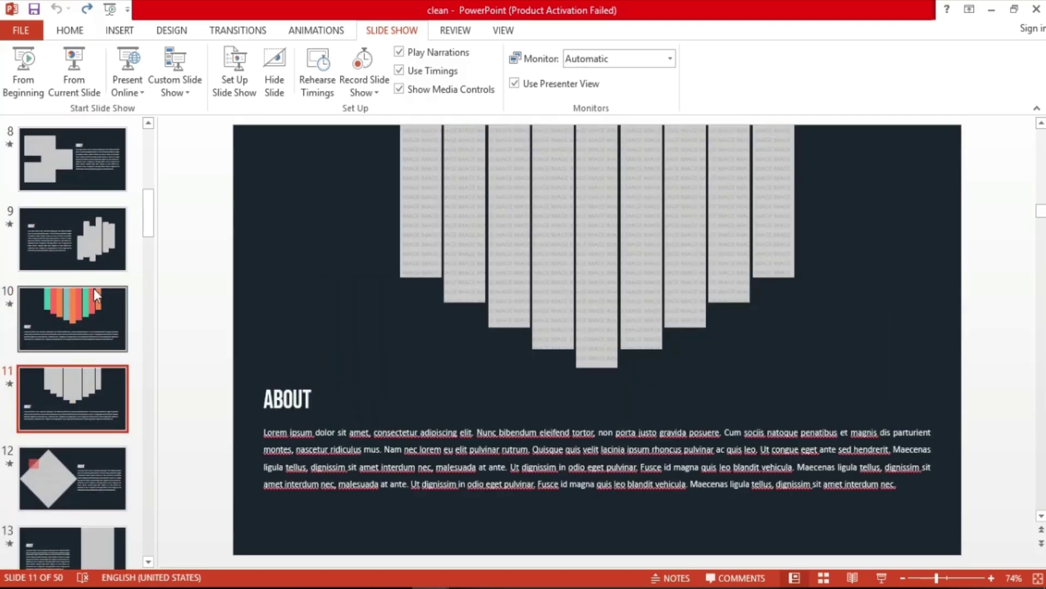
key("Down")
key("Down")
key("Down")
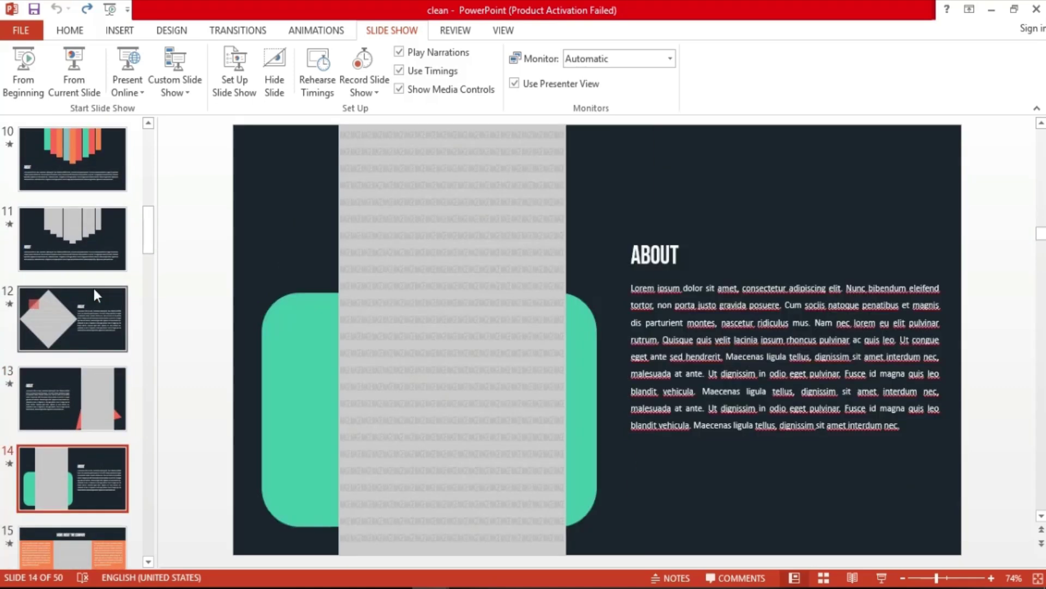
key("Down")
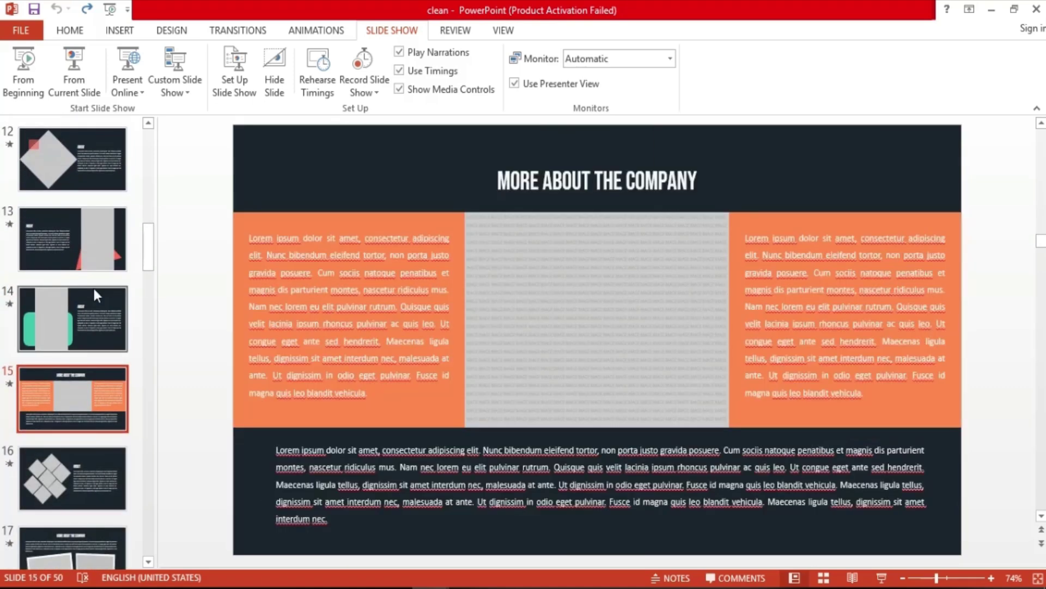